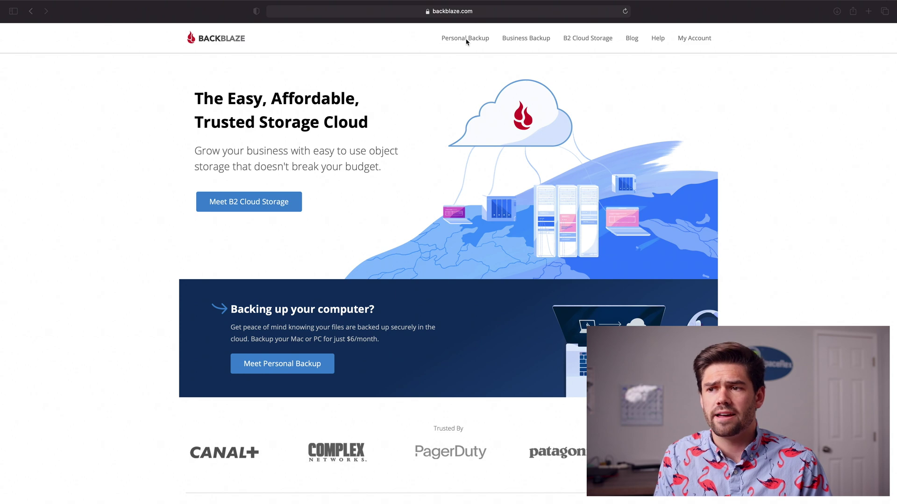
- From the Personal Backup page's 'Already a Backblaze customer?' section, download Backblaze for Mac and allow it
left_click(467, 43)
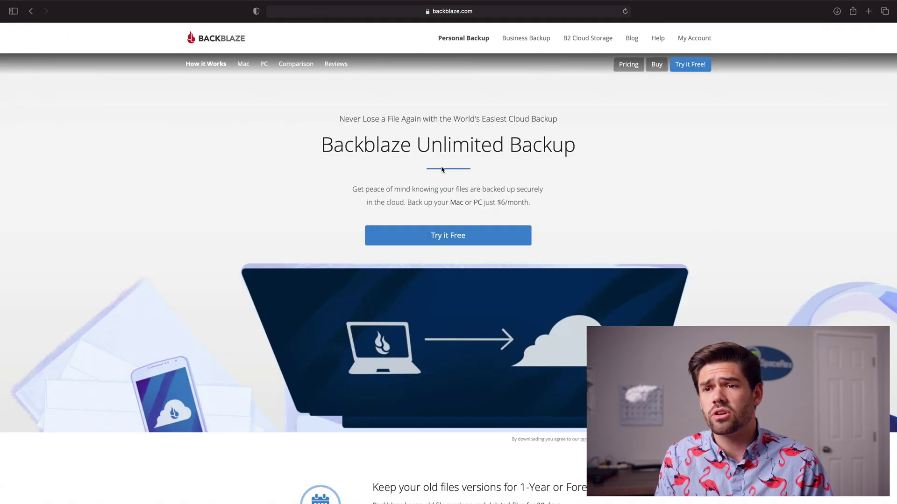
scroll(442, 170, "down", 20)
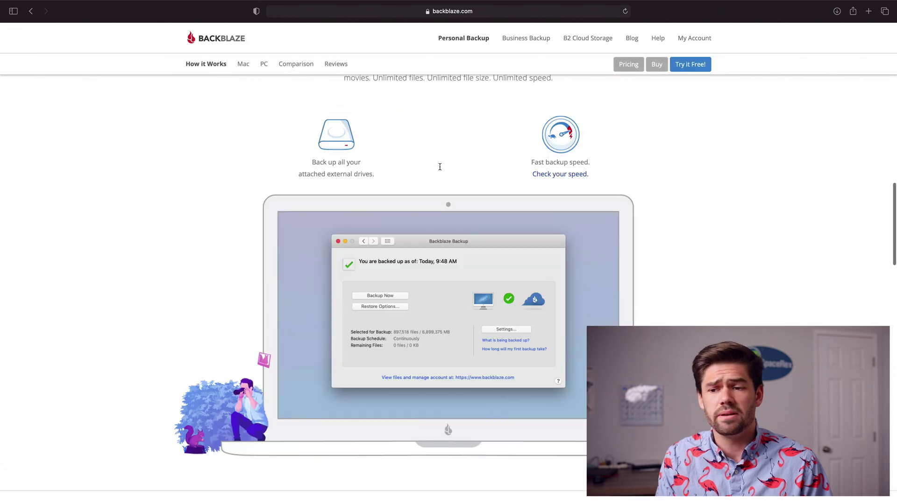
scroll(439, 169, "down", 15)
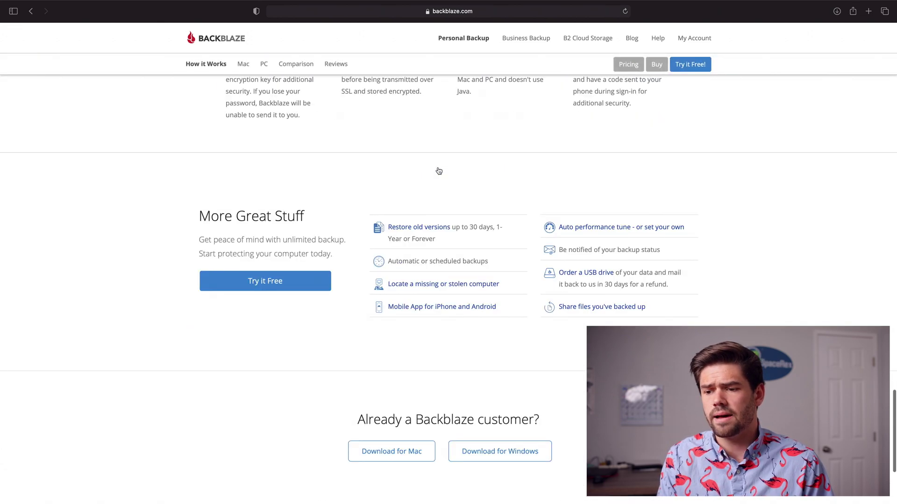
scroll(439, 171, "down", 5)
left_click(382, 308)
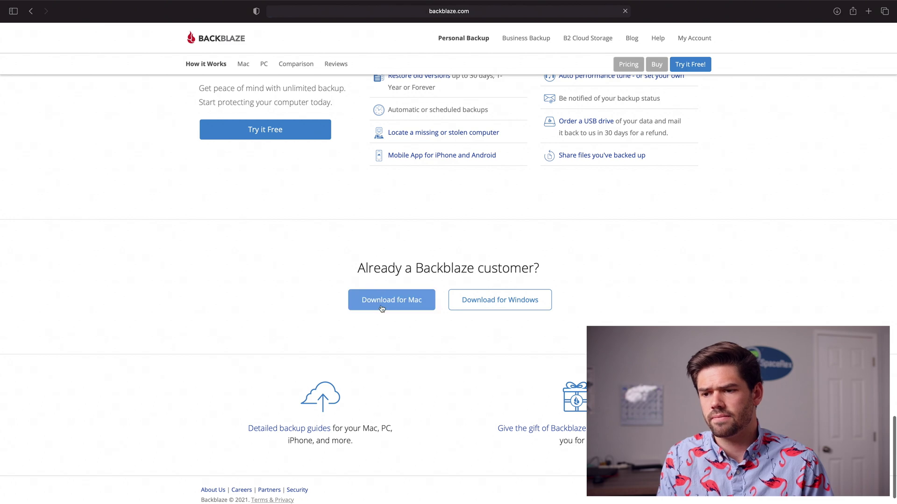
left_click(523, 281)
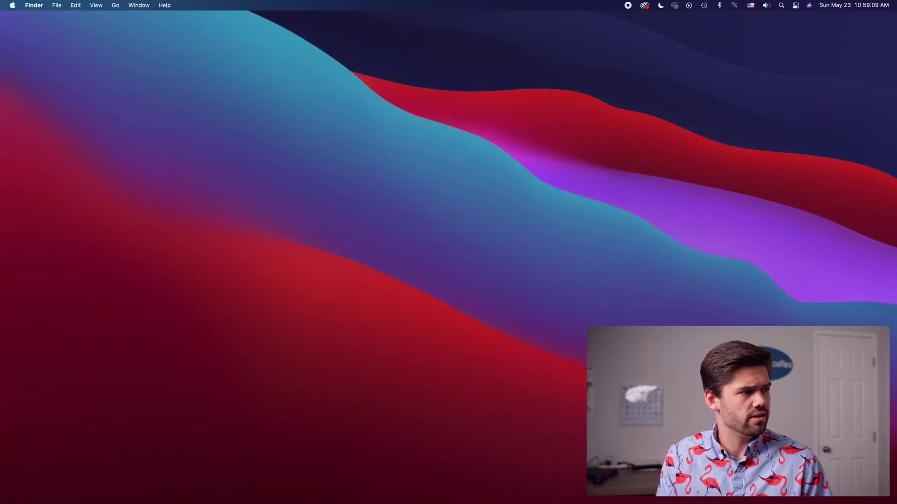
- Move the downloaded Backblaze disk image to the desktop and mount it
left_click_drag(137, 136, 387, 77)
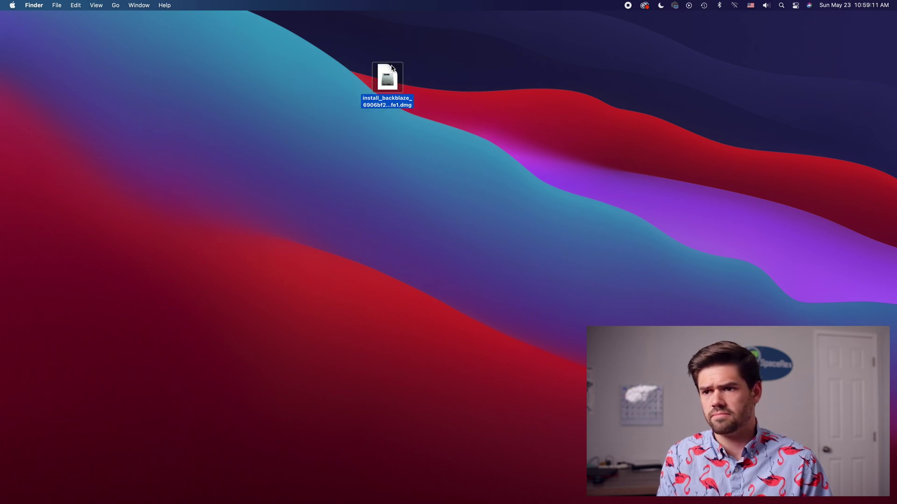
double_click(392, 79)
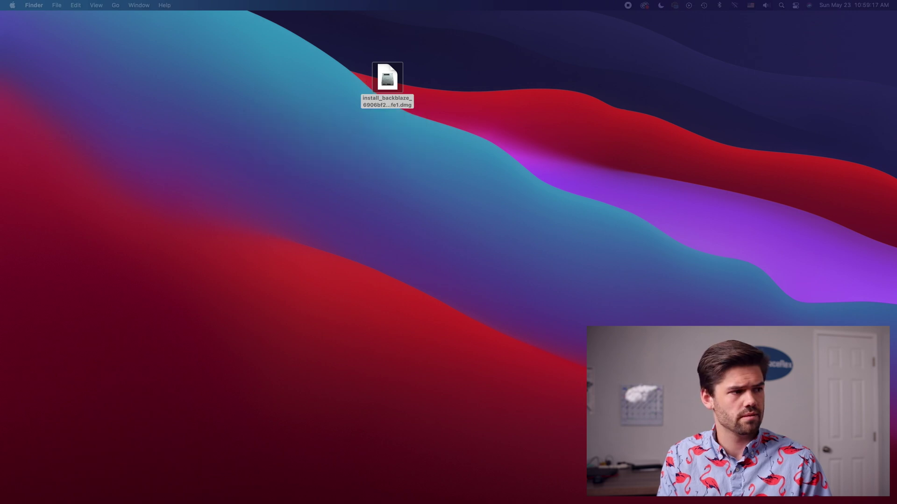
left_click(323, 120)
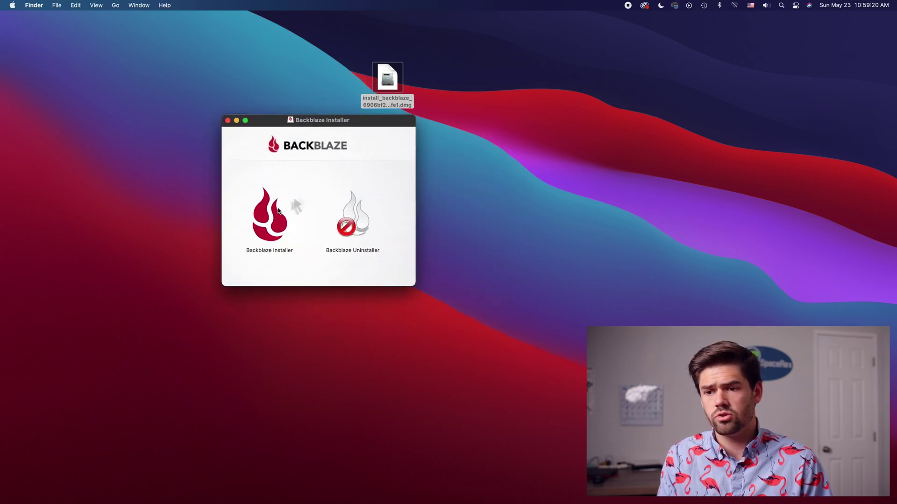
- Launch Backblaze Installer, confirming it may open and access Desktop and Downloads
double_click(276, 211)
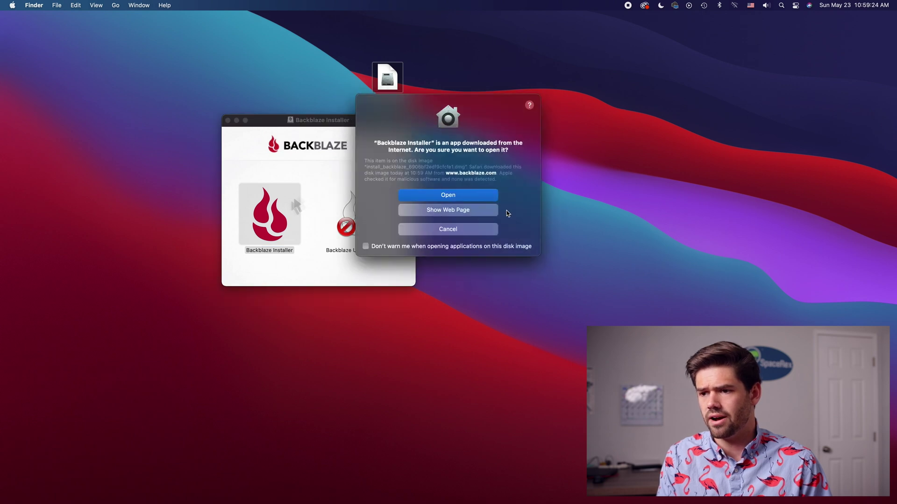
left_click(472, 196)
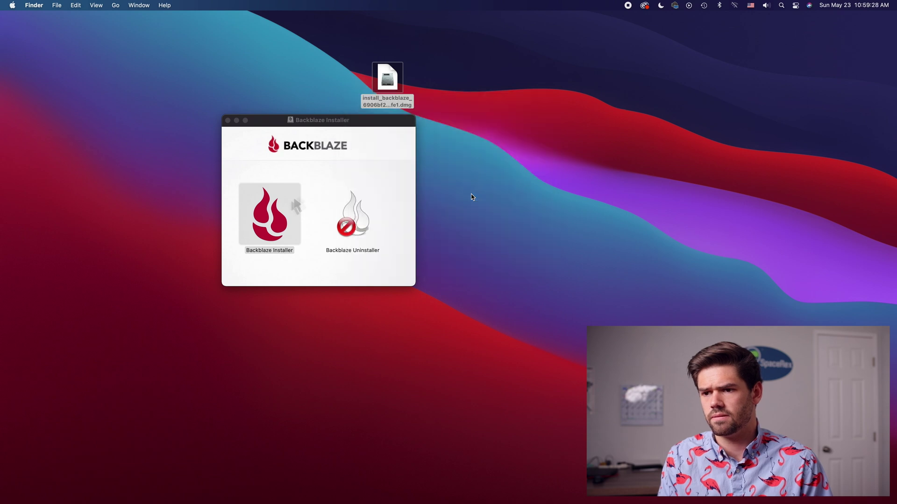
left_click(475, 182)
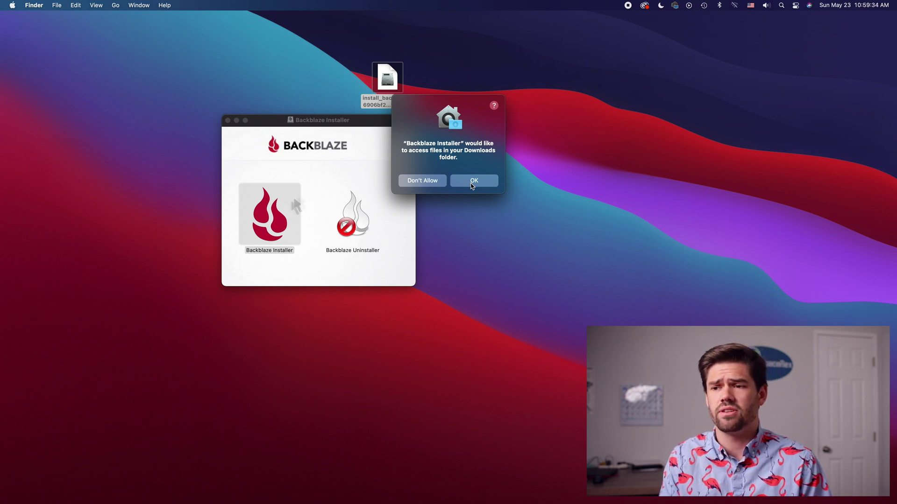
left_click(471, 185)
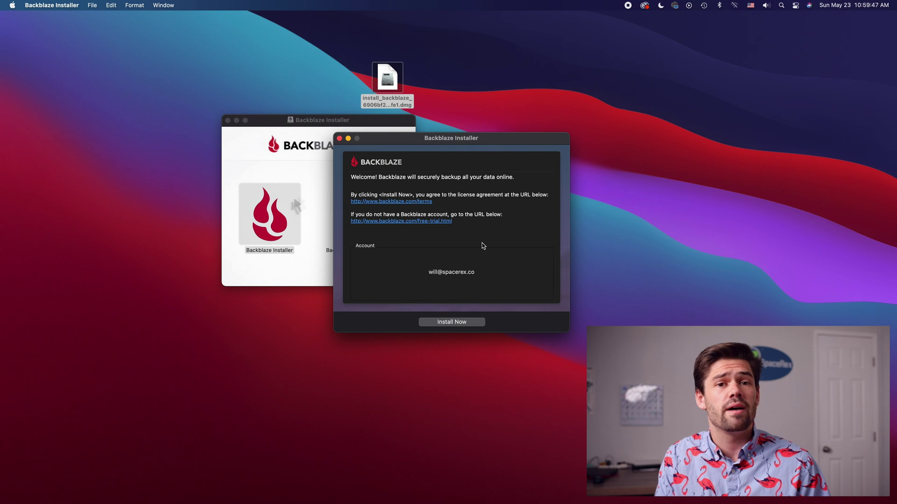
- Install Backblaze, authorizing it with the administrator password
left_click(452, 321)
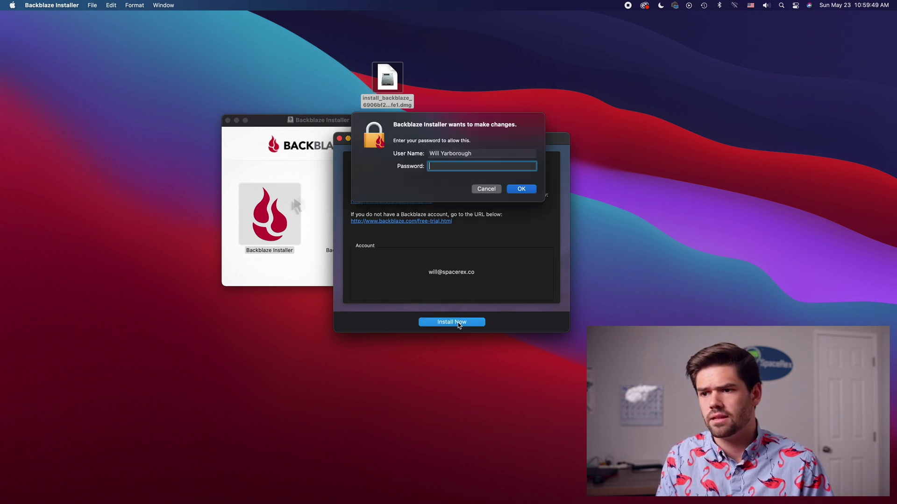
type("******")
key("Return")
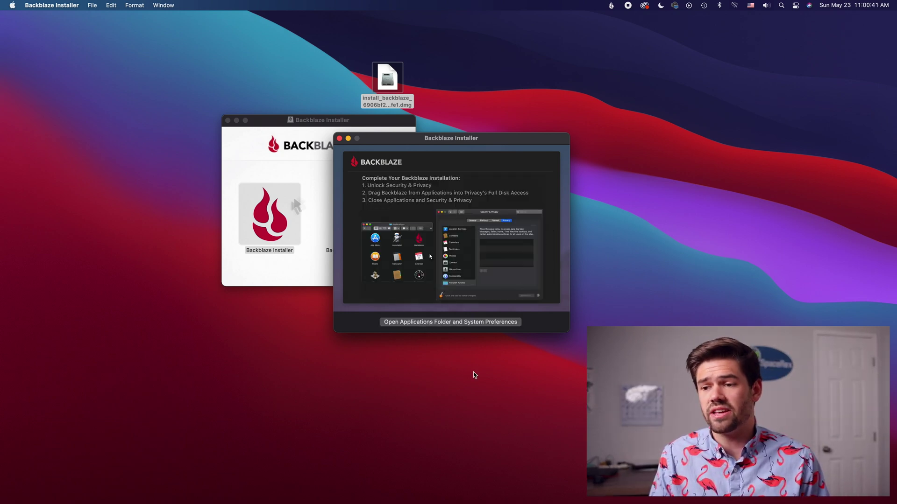
left_click(14, 7)
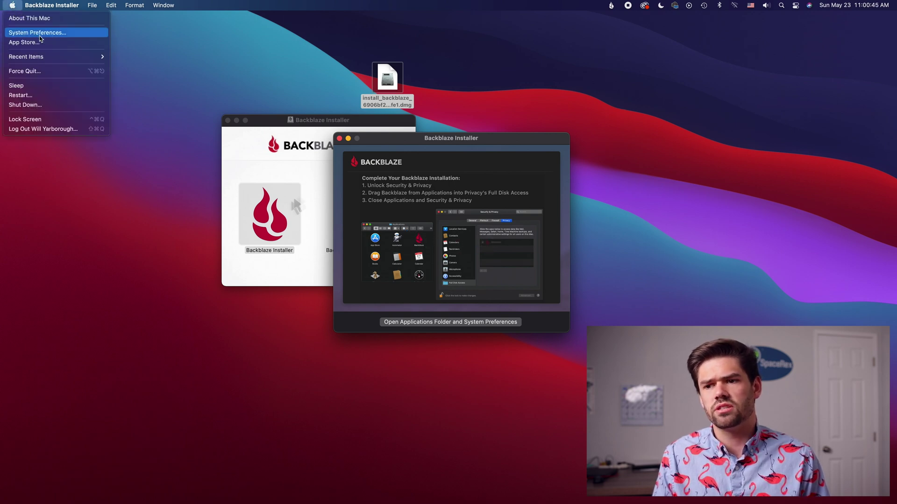
- Show the Full Disk Access list under Security & Privacy's Privacy settings
left_click(35, 33)
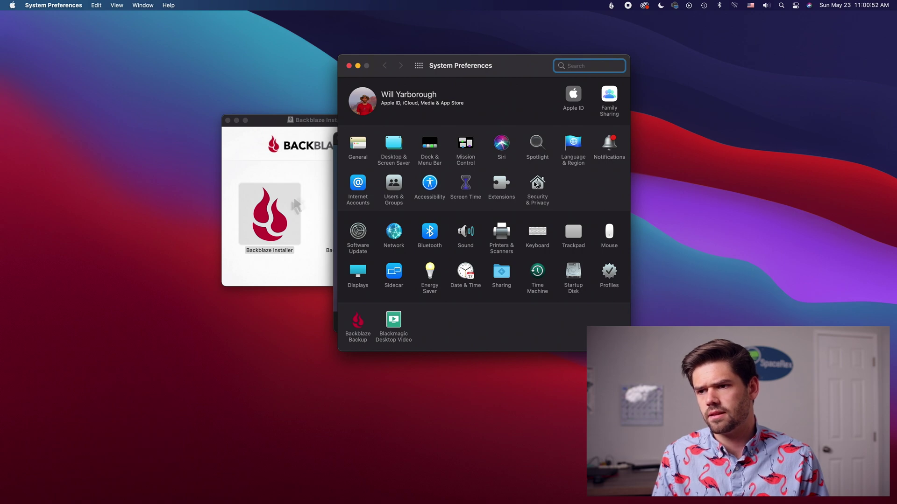
left_click(535, 184)
left_click(527, 93)
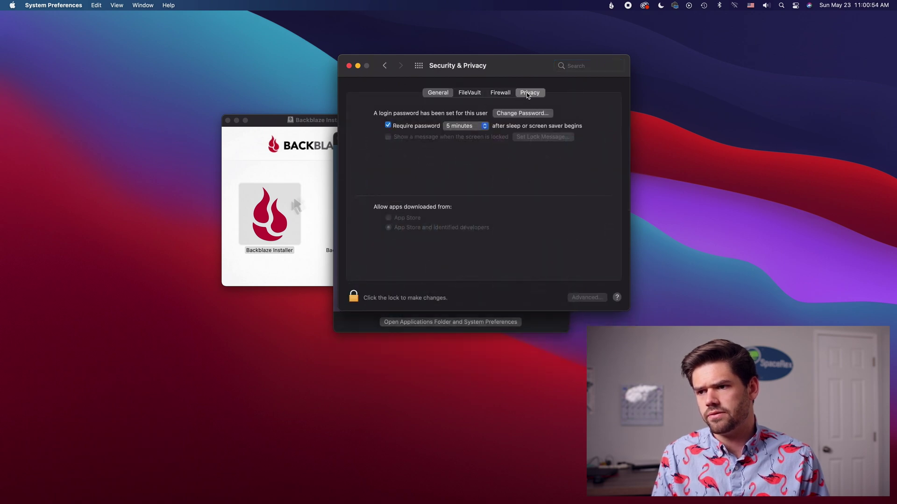
scroll(374, 215, "down", 5)
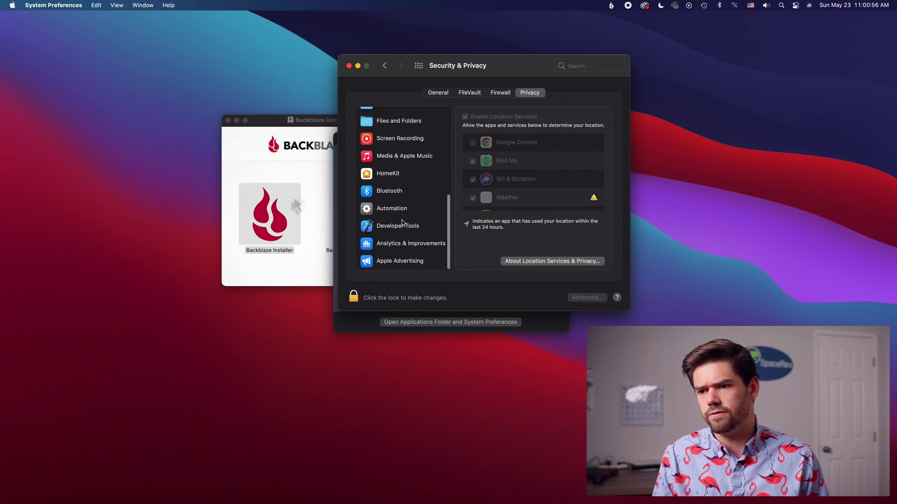
scroll(413, 110, "up", 1)
left_click(412, 117)
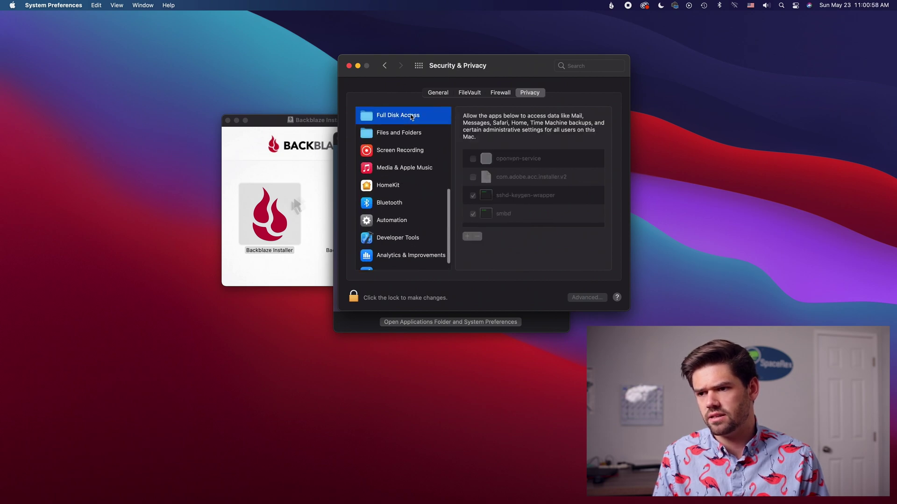
scroll(510, 217, "down", 2)
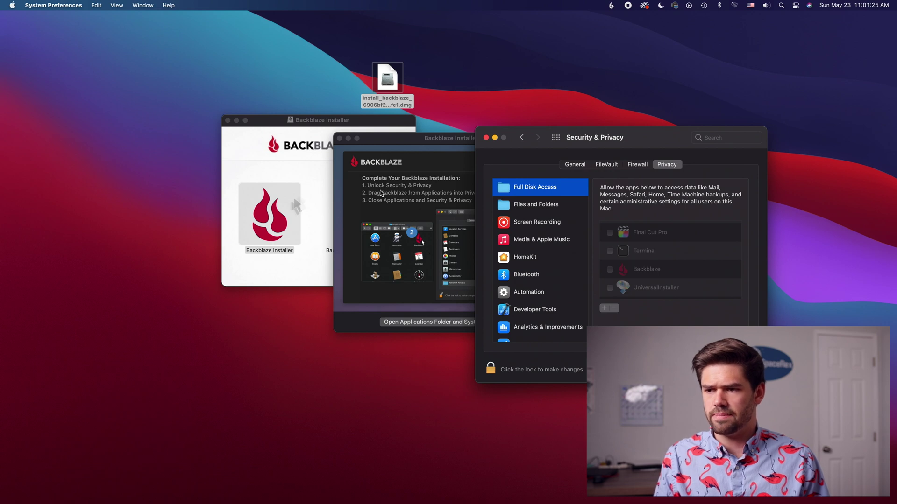
- Unlock the settings with the password, tick Backblaze for Full Disk Access, and close the window
left_click(495, 369)
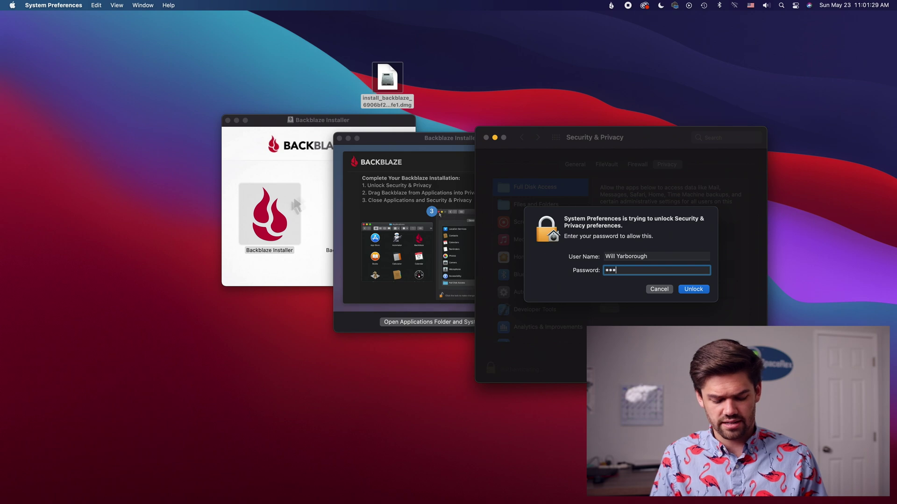
type("•")
key("Return")
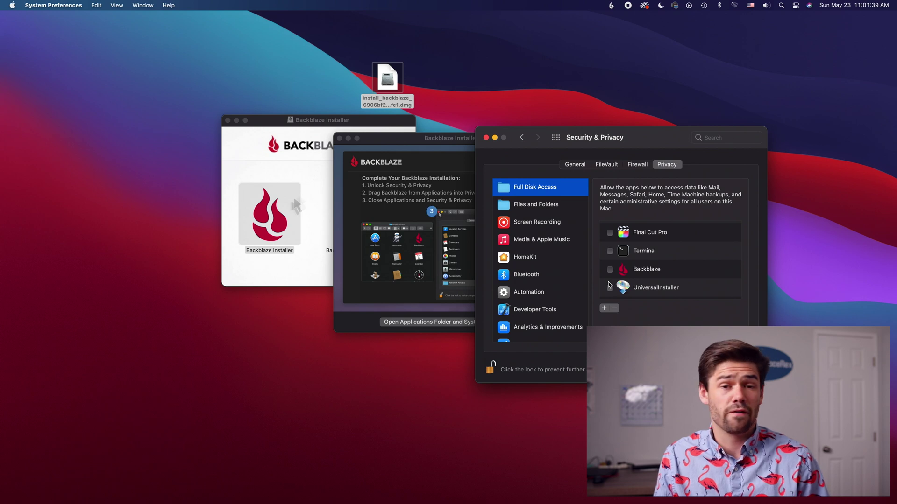
left_click(610, 271)
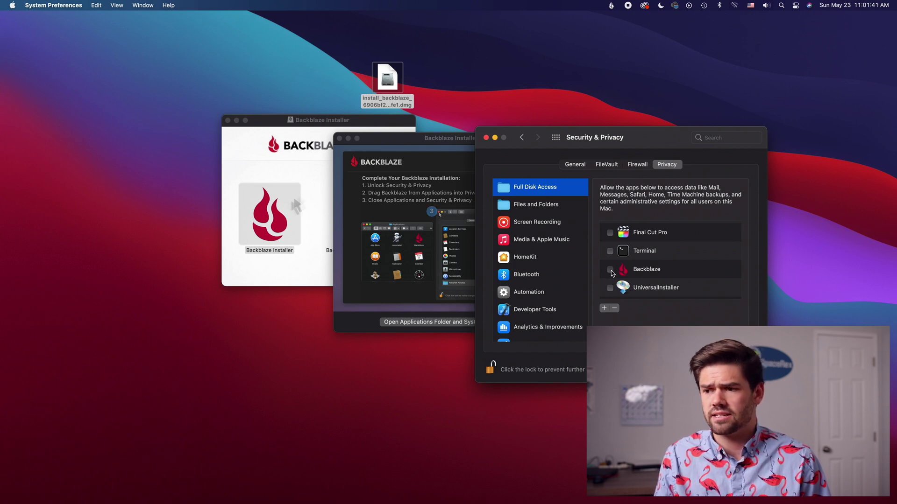
left_click(486, 138)
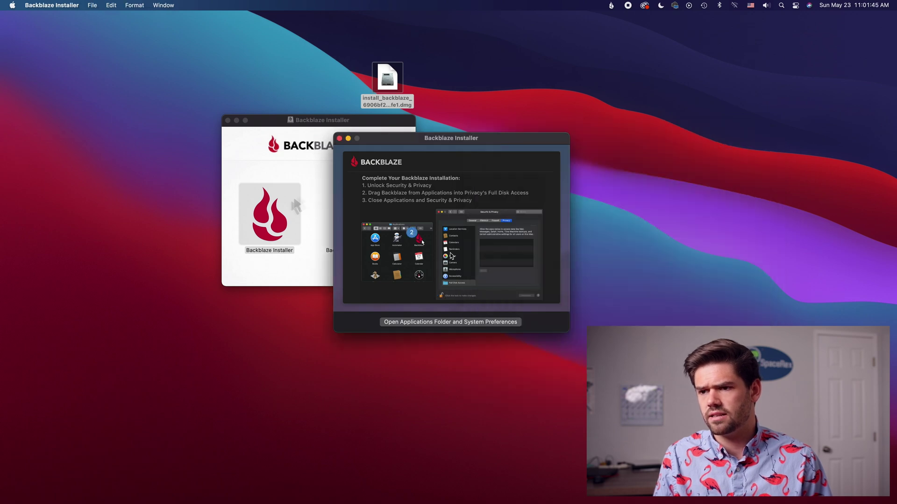
left_click_drag(419, 169, 572, 149)
- Open Backblaze Backup preferences from the menu bar and move the installer windows aside
left_click(610, 5)
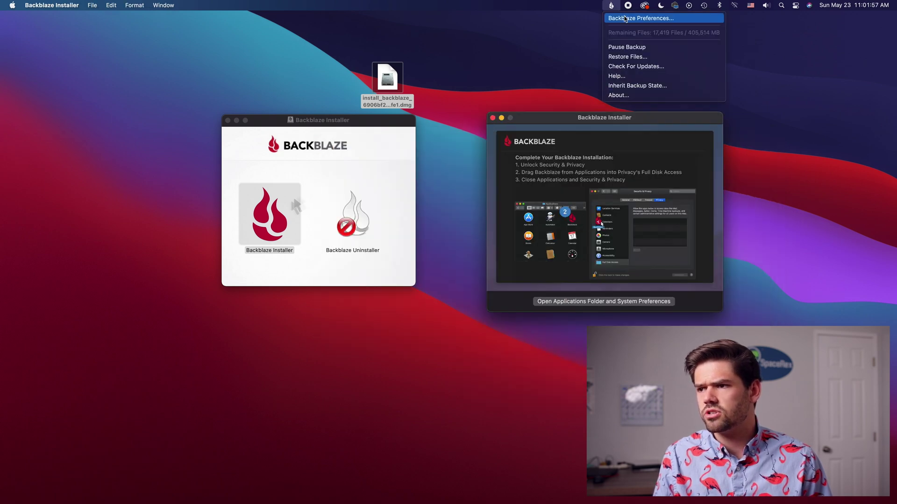
left_click(628, 18)
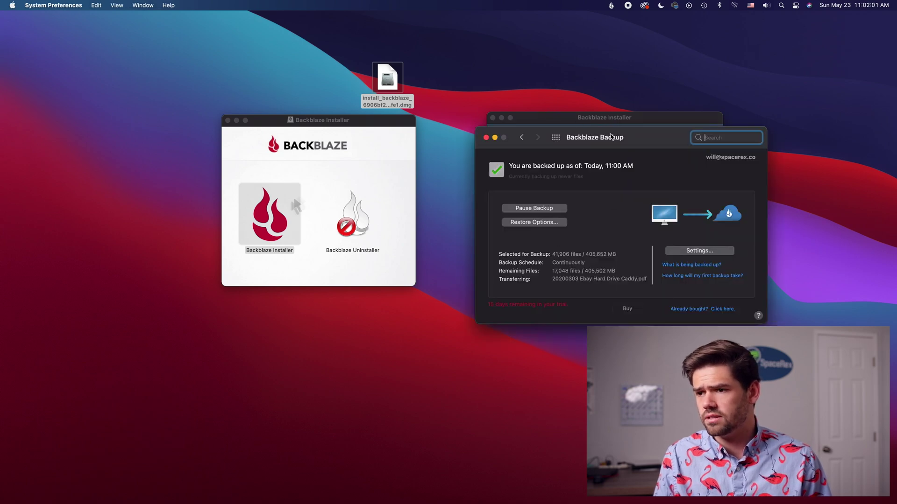
left_click_drag(609, 139, 467, 250)
left_click_drag(594, 122, 614, 22)
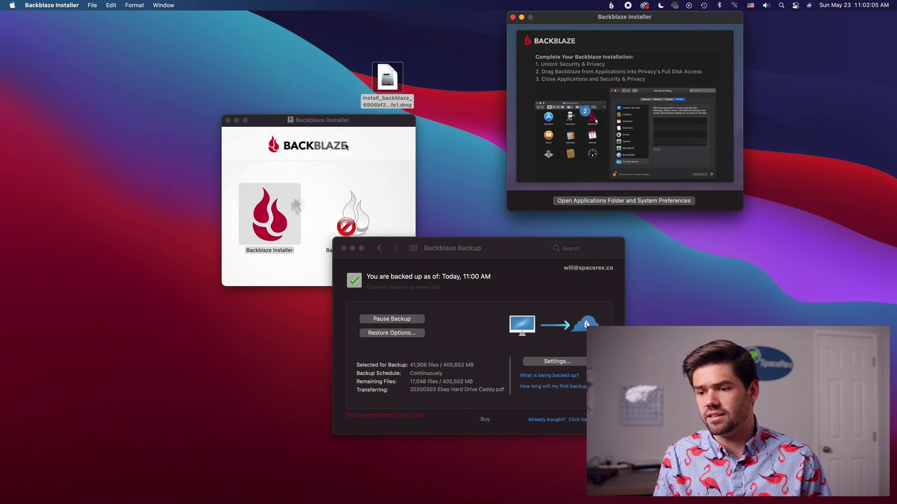
left_click_drag(341, 119, 278, 30)
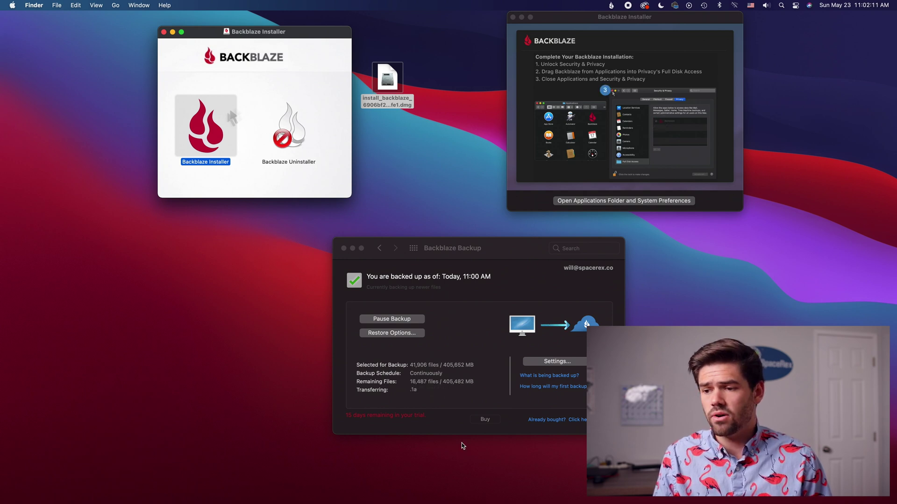
left_click(544, 367)
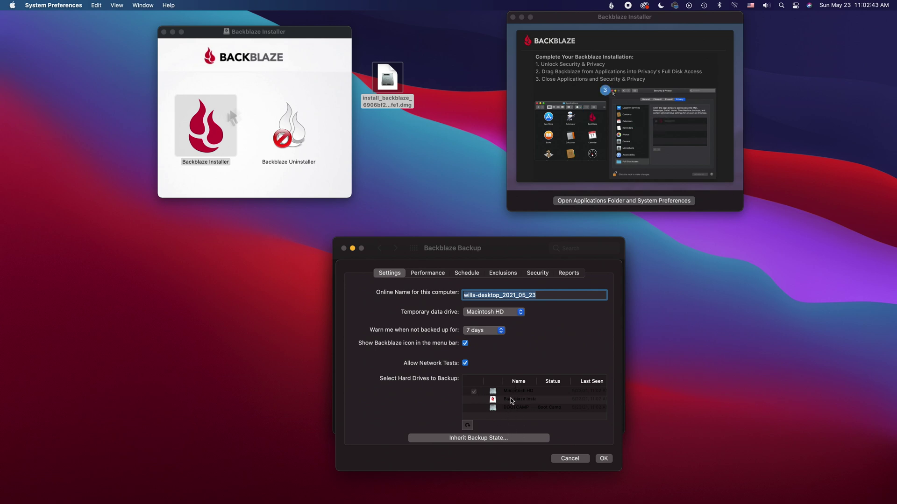
- Switch the backup settings to the Performance tab
left_click(426, 274)
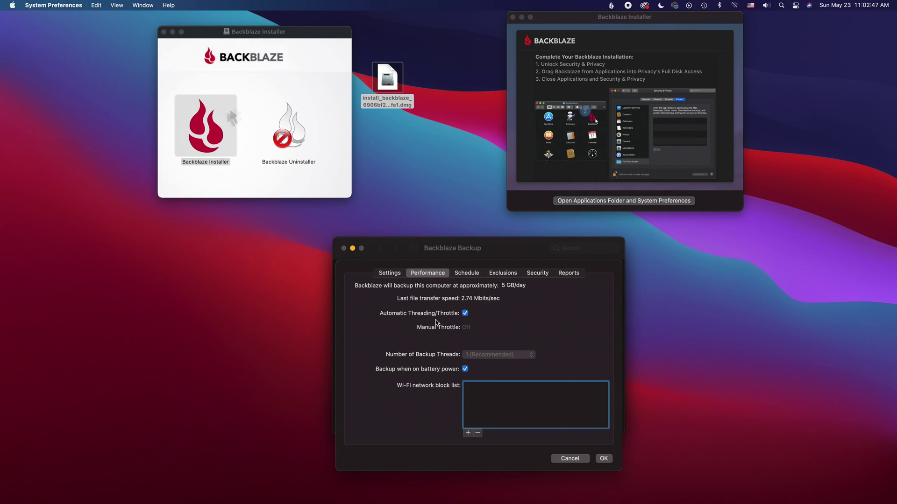
- Uncheck Automatic Threading/Throttle and set the manual throttle one step below unlimited
left_click(466, 313)
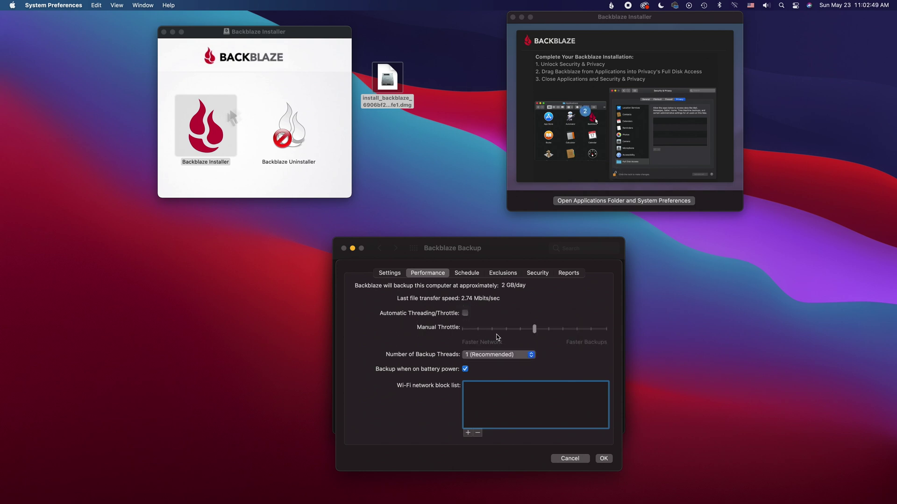
left_click_drag(534, 328, 564, 325)
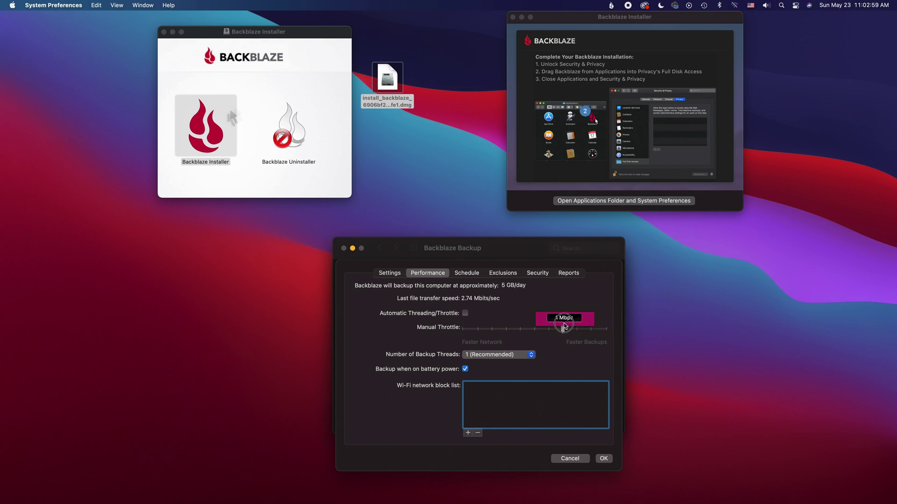
left_click_drag(564, 325, 564, 326)
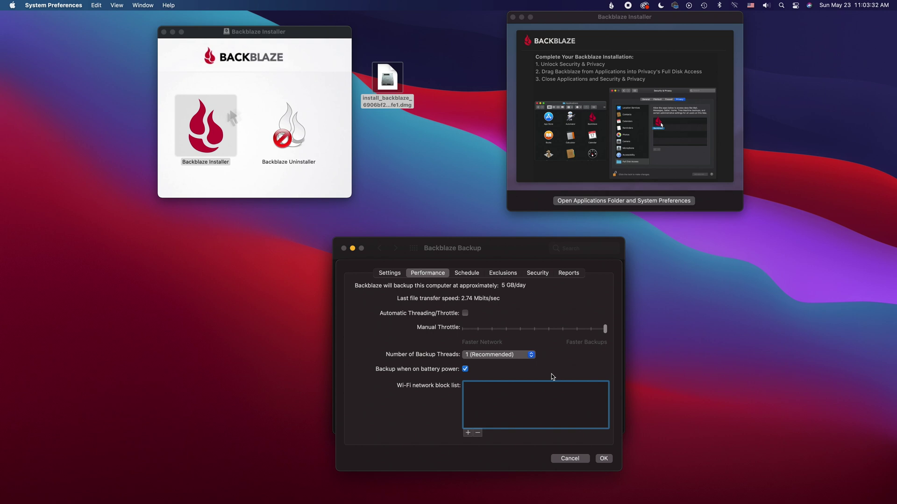
left_click(601, 329)
left_click_drag(601, 329, 593, 329)
- Keep the backup schedule set to Continuously (Recommended)
left_click(479, 272)
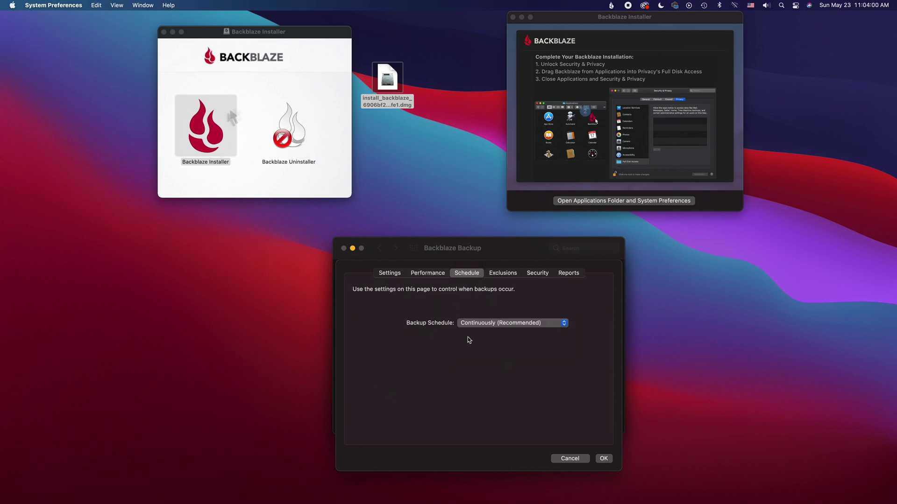
left_click(488, 322)
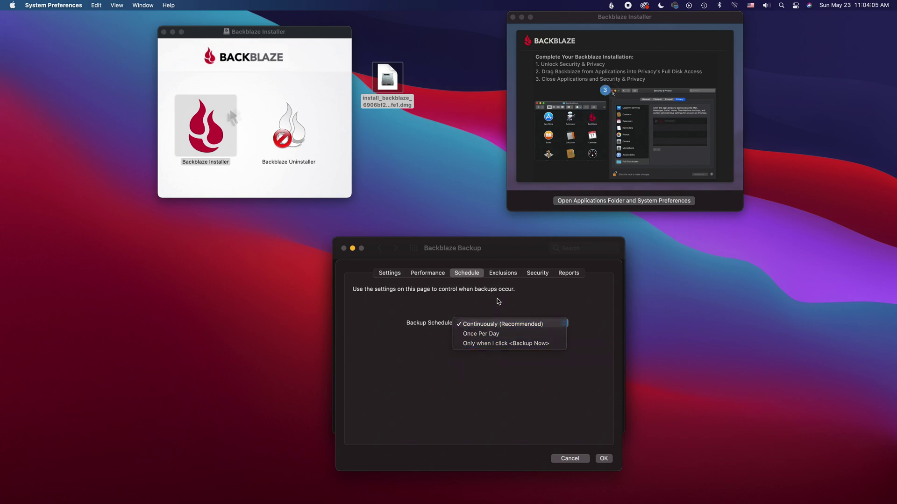
left_click(497, 324)
- Review the Exclusions and Security tabs, then the Reports breakdown totalling 405,651 MB
left_click(506, 272)
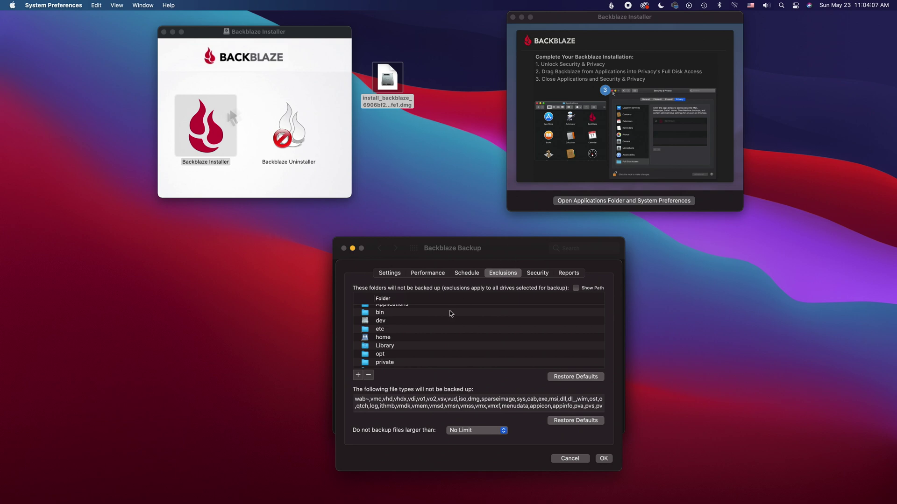
scroll(451, 313, "up", 1)
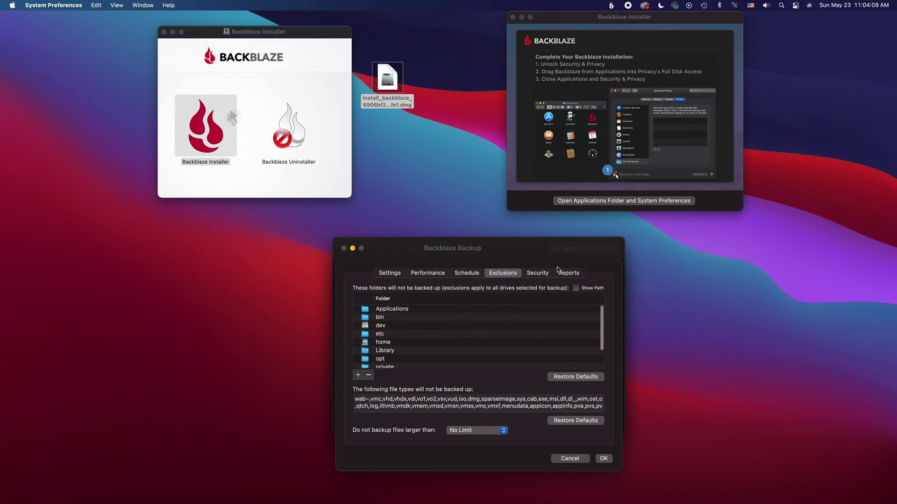
left_click(541, 274)
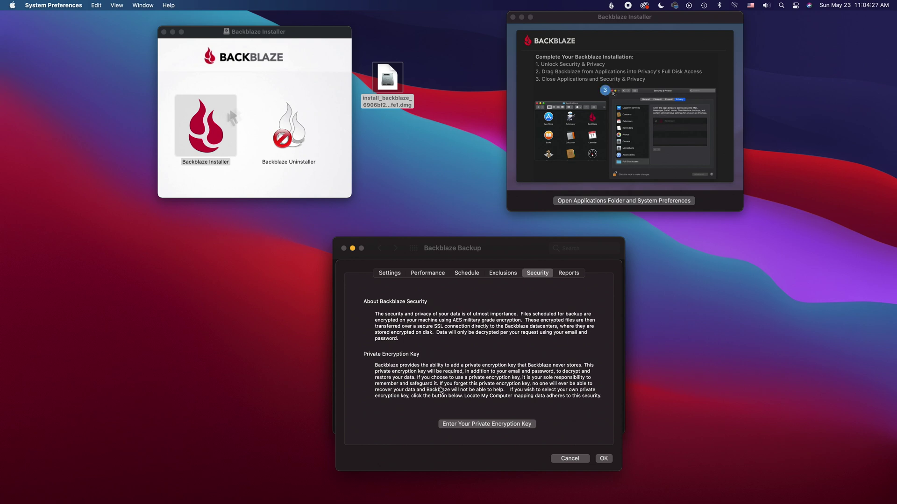
left_click(560, 275)
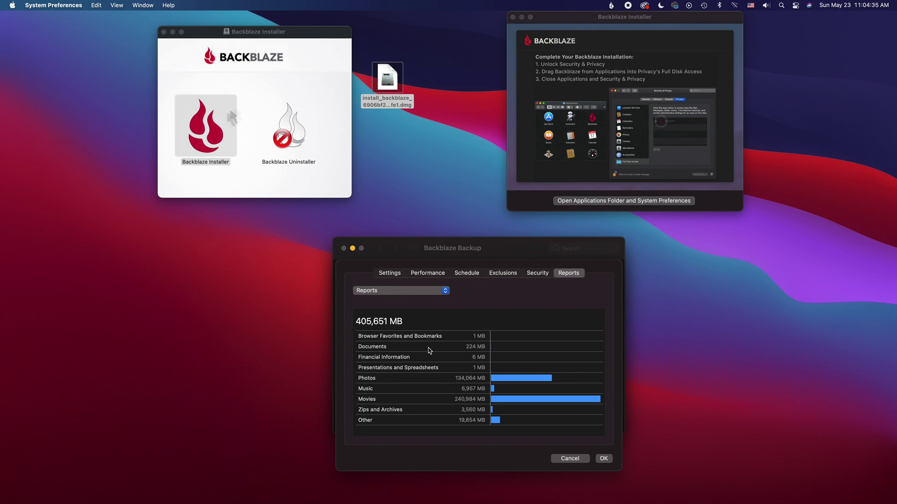
- Return to the Settings tab and close the settings sheet with OK
left_click(381, 273)
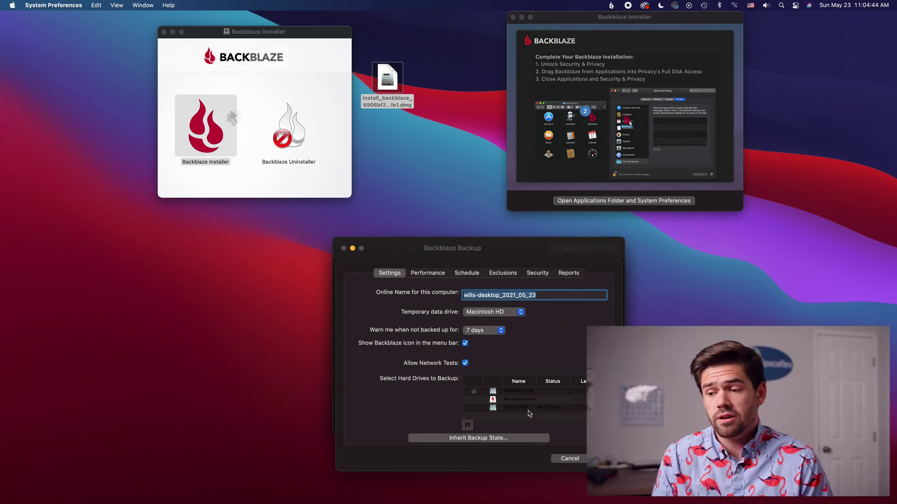
left_click(603, 458)
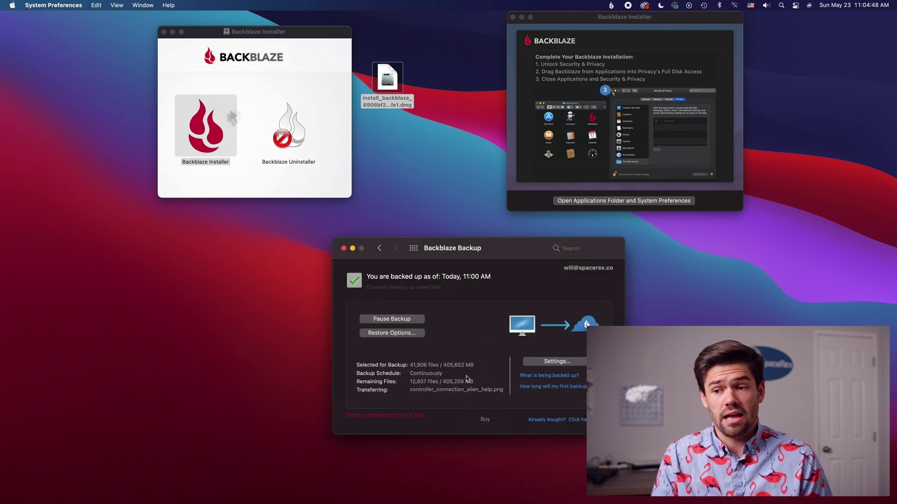
left_click(410, 335)
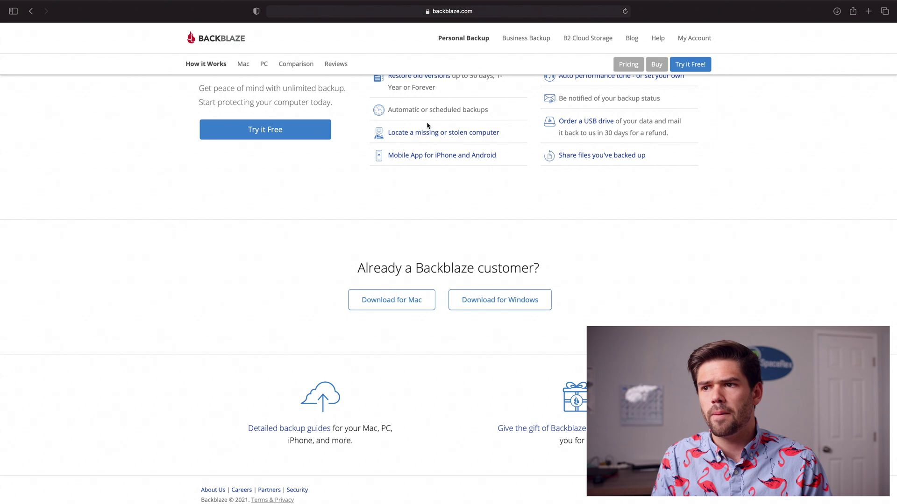
- Sign in on the Backblaze website to restore, reaching the account Overview page
left_click(684, 38)
- Open the account Overview to check the computer's backup status and remaining trial days, then View/Restore Files
left_click(692, 37)
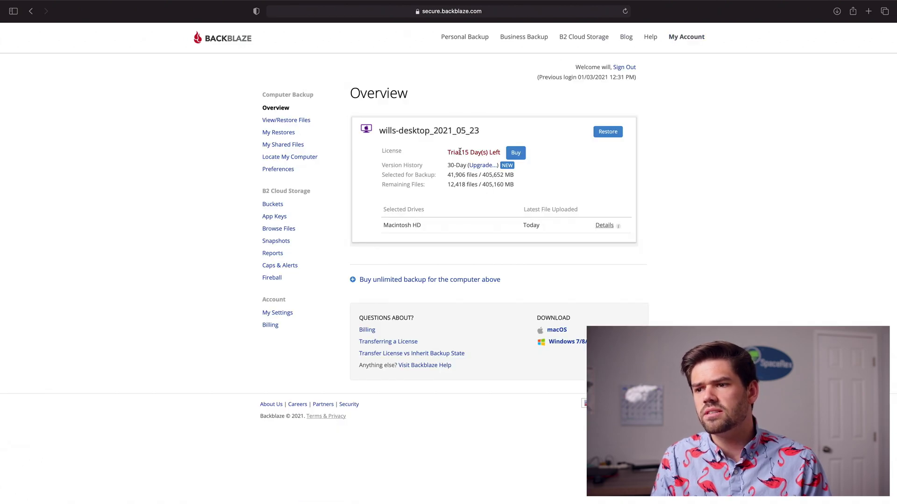
left_click_drag(380, 131, 481, 132)
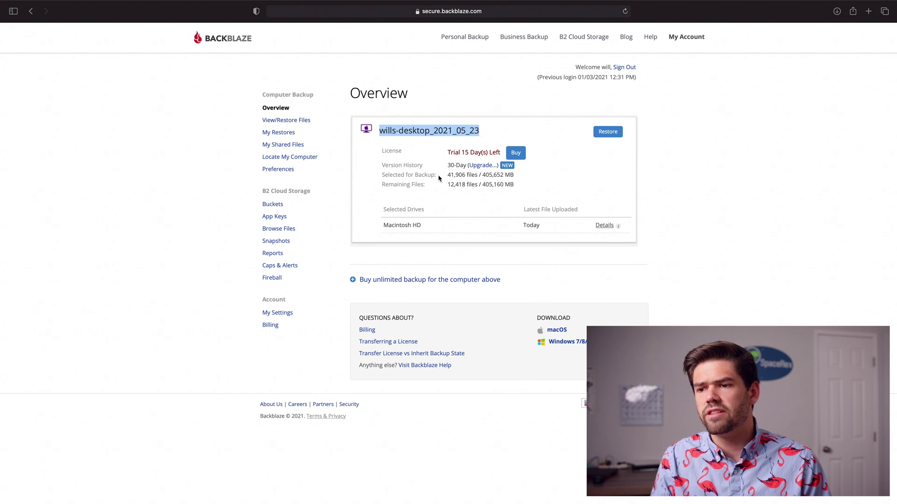
left_click(441, 184)
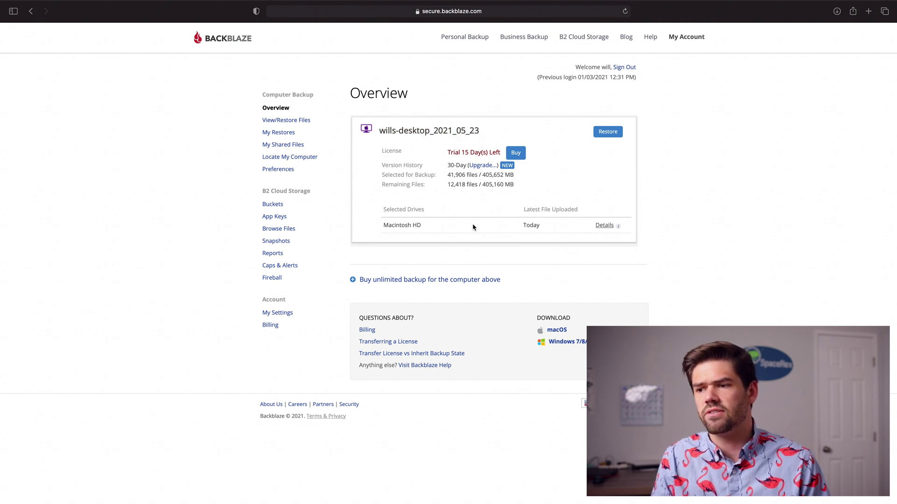
left_click(297, 122)
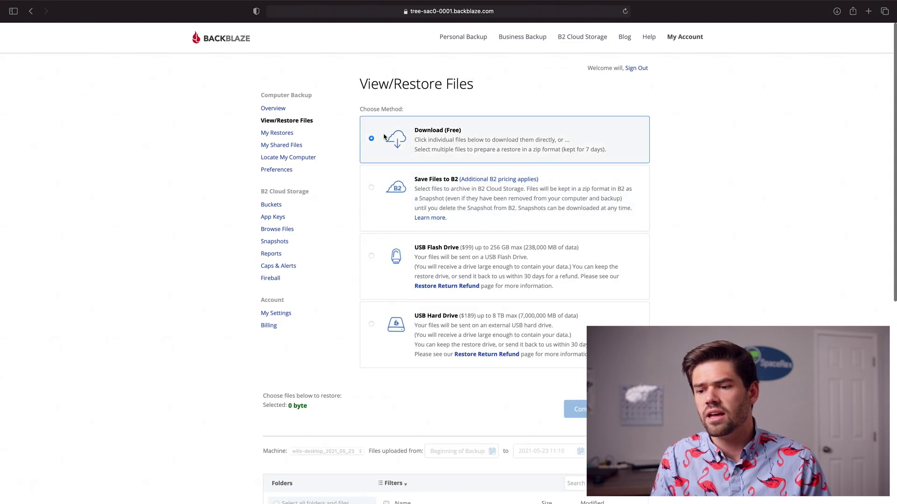
- Scroll through the View/Restore Files page's four restore methods and the backed-up file browser
scroll(496, 281, "down", 3)
scroll(496, 280, "down", 5)
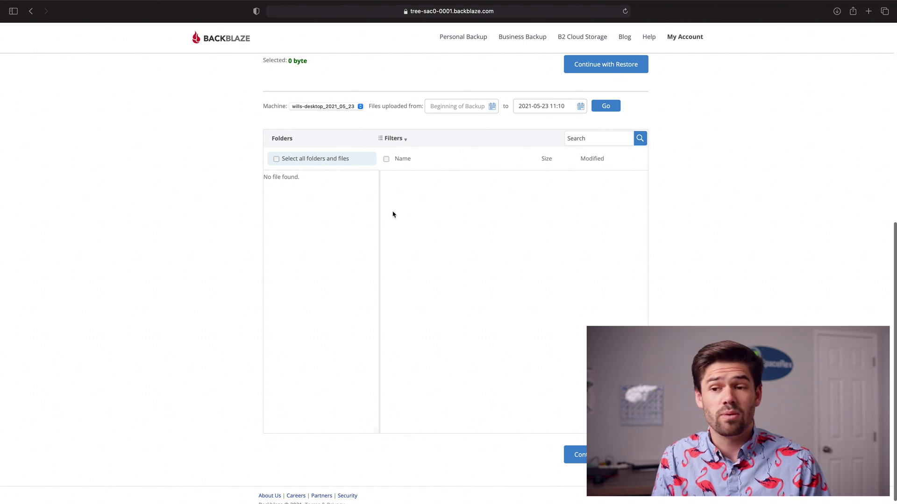
scroll(391, 216, "up", 7)
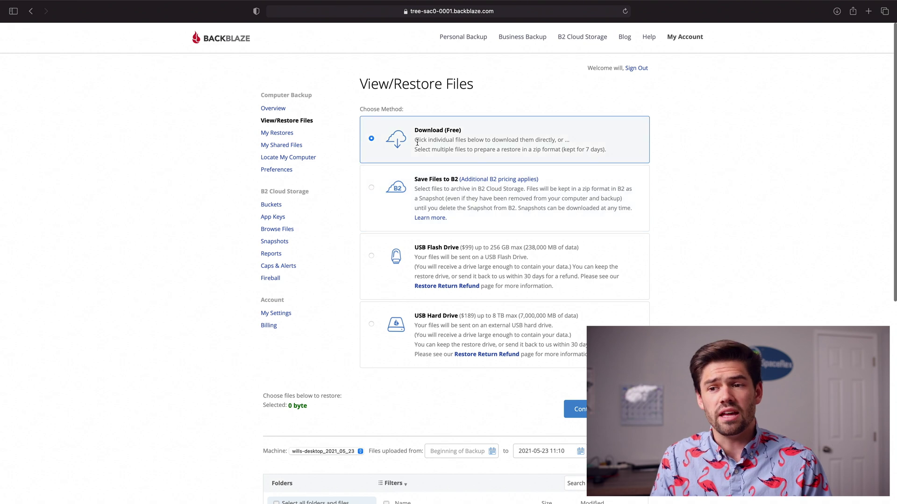
- Review My Shared Files and the Locate My Computer stolen-computer steps, then go to Preferences
left_click(285, 145)
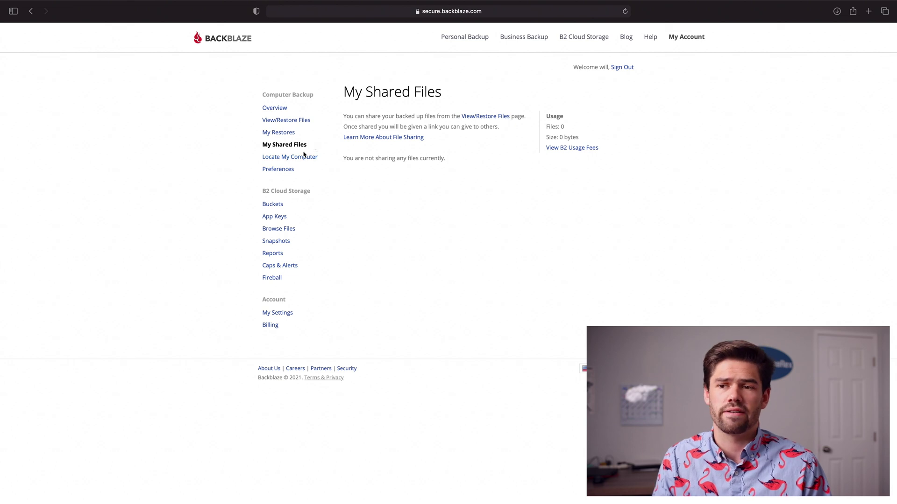
left_click(288, 158)
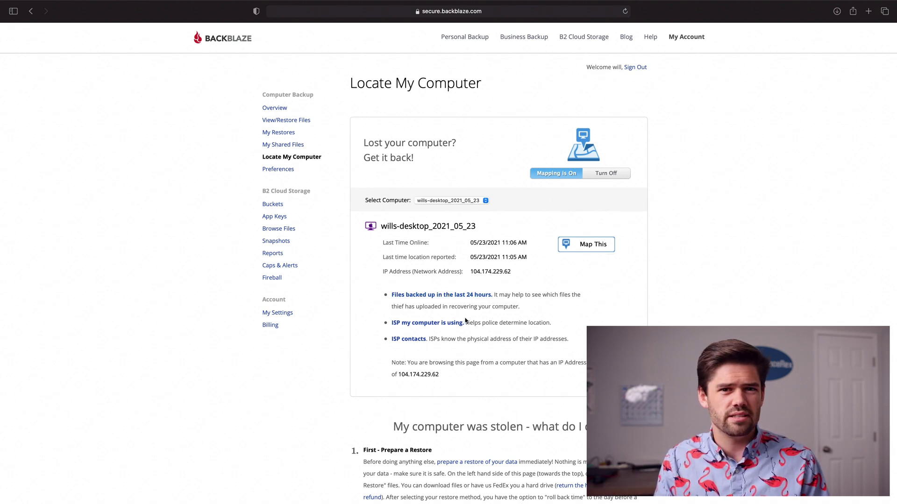
scroll(466, 320, "down", 7)
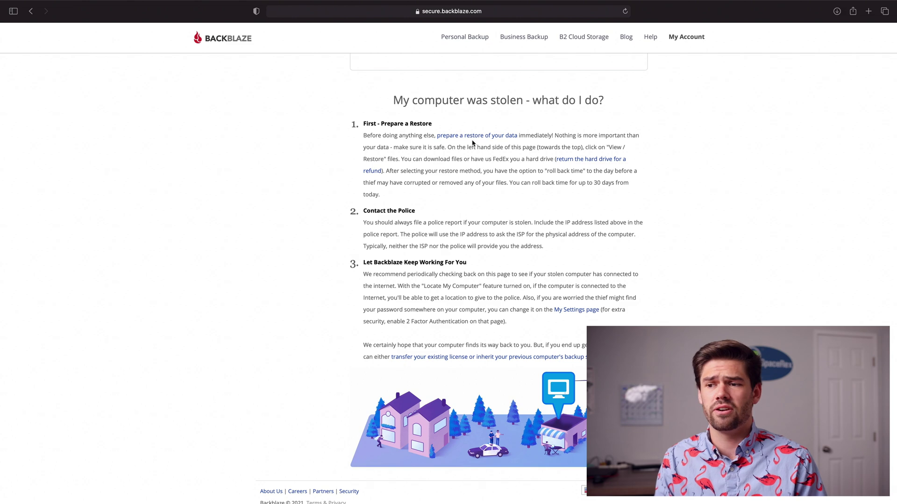
scroll(472, 143, "up", 10)
left_click(292, 170)
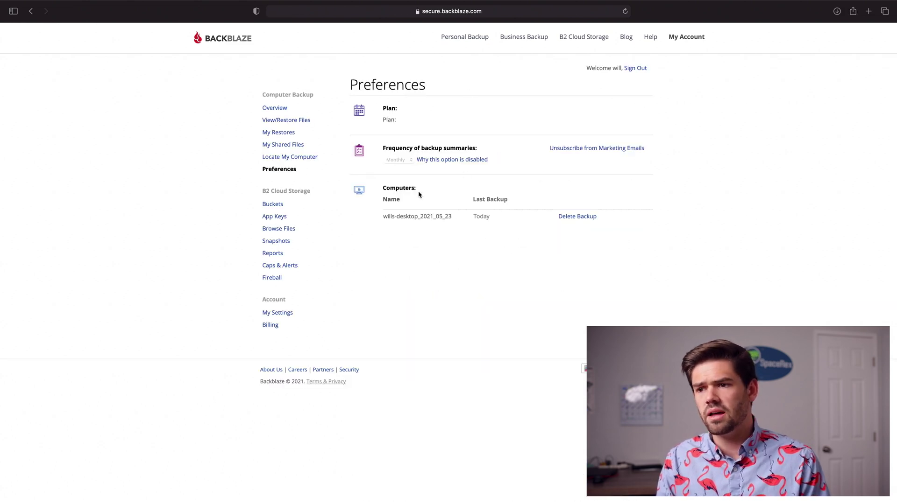